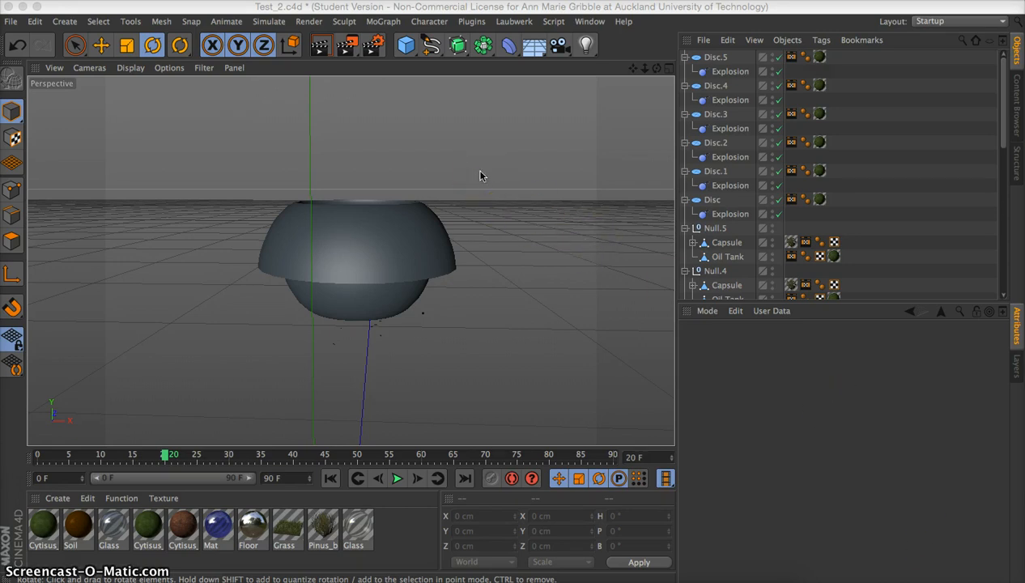
- Preview-render the bowl scene from above, first the whole bowl and then a close-up of its interior
left_click_drag(480, 176, 563, 350, "alt")
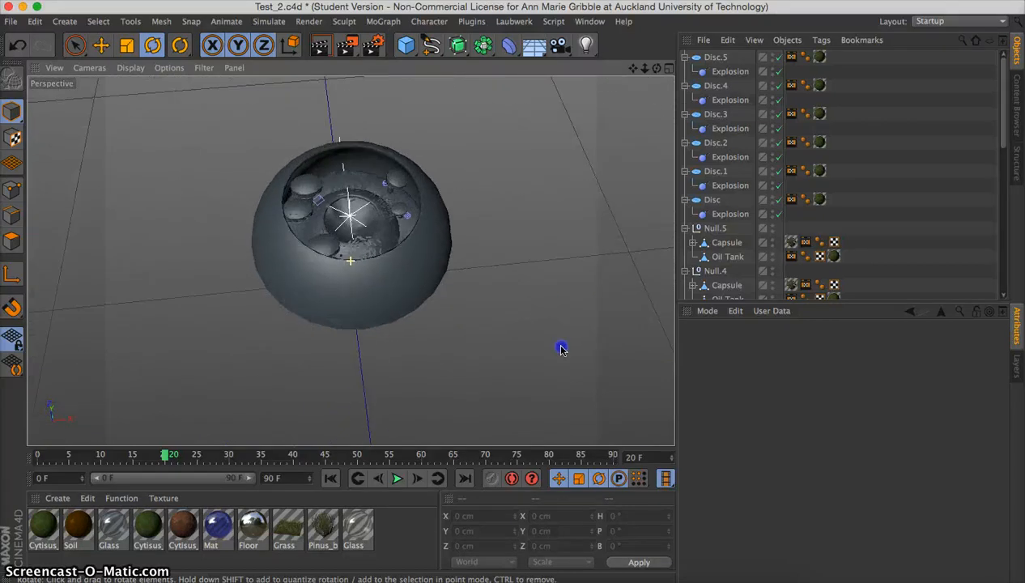
left_click(322, 49)
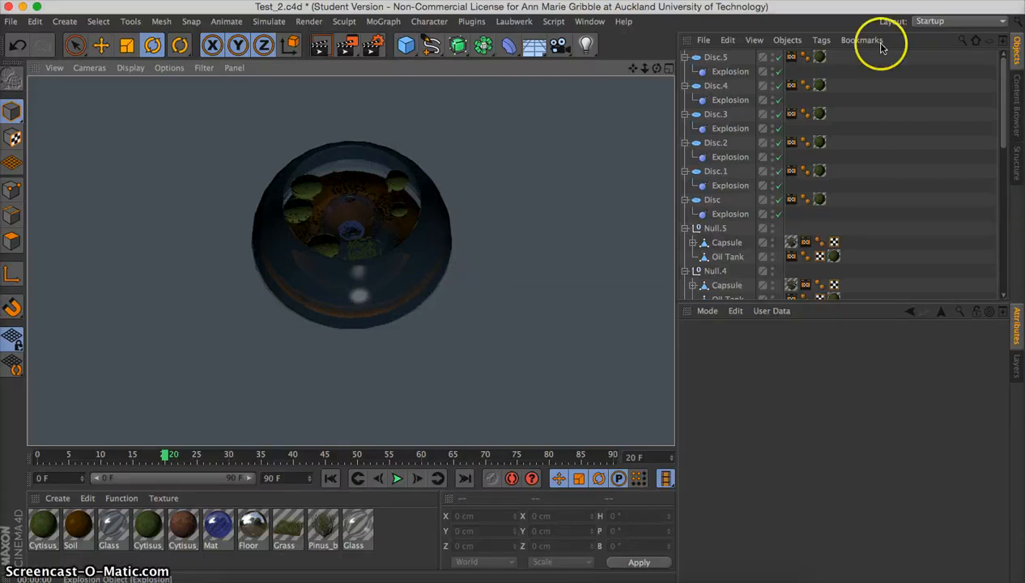
left_click(454, 268)
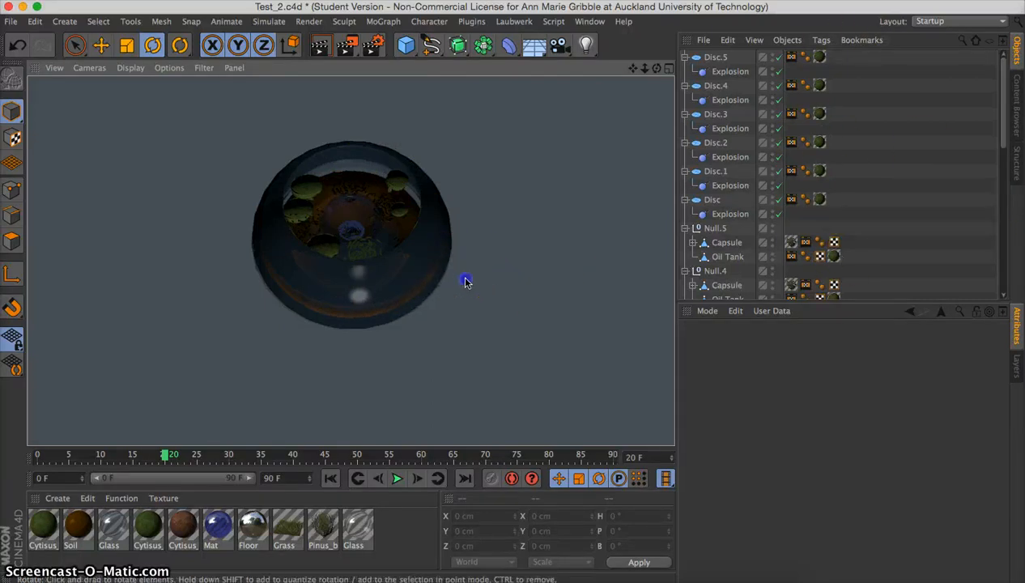
scroll(349, 208, "up", 5)
scroll(349, 208, "up", 2)
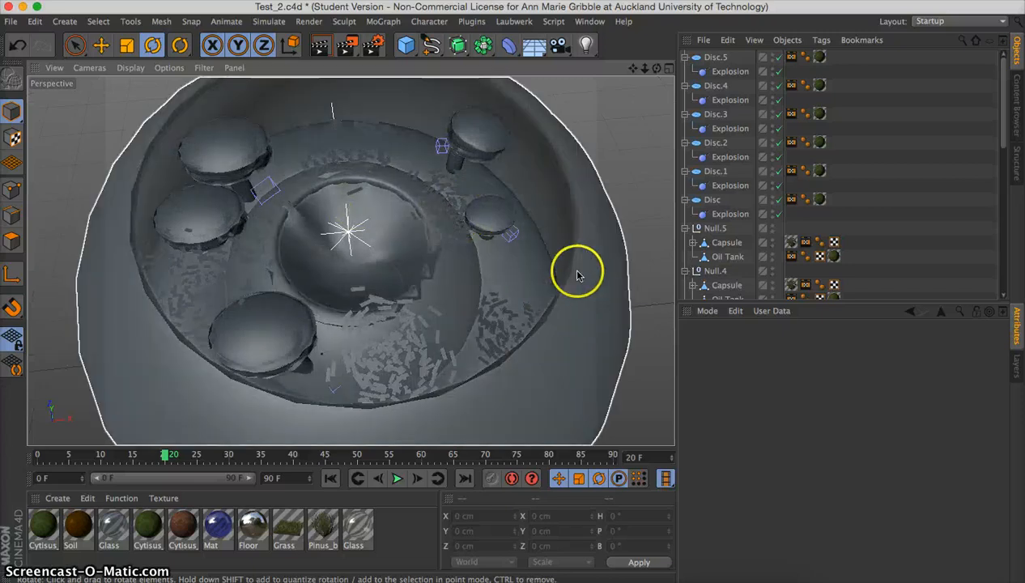
left_click(322, 49)
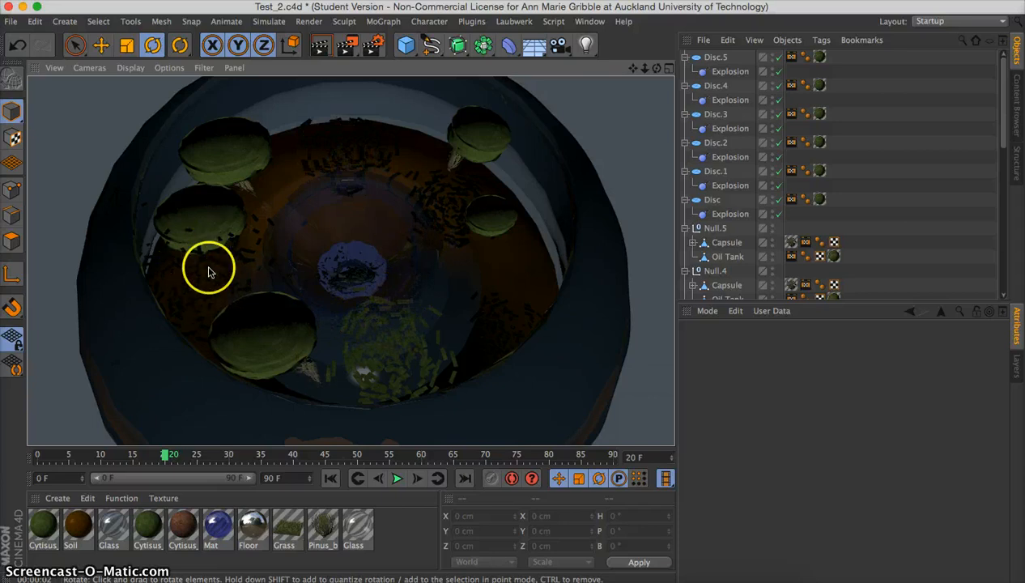
- Preview-render the bowl from below, then examine it from an elevated side view with the glass shell selected
left_click(457, 339)
left_click_drag(512, 353, 513, 294, "alt")
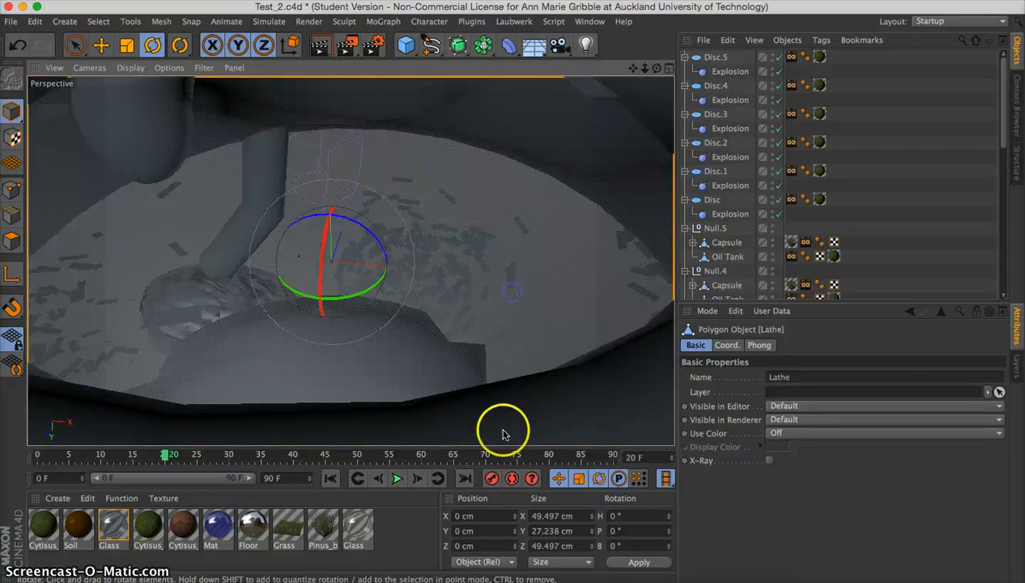
scroll(448, 359, "down", 4)
scroll(448, 359, "down", 6)
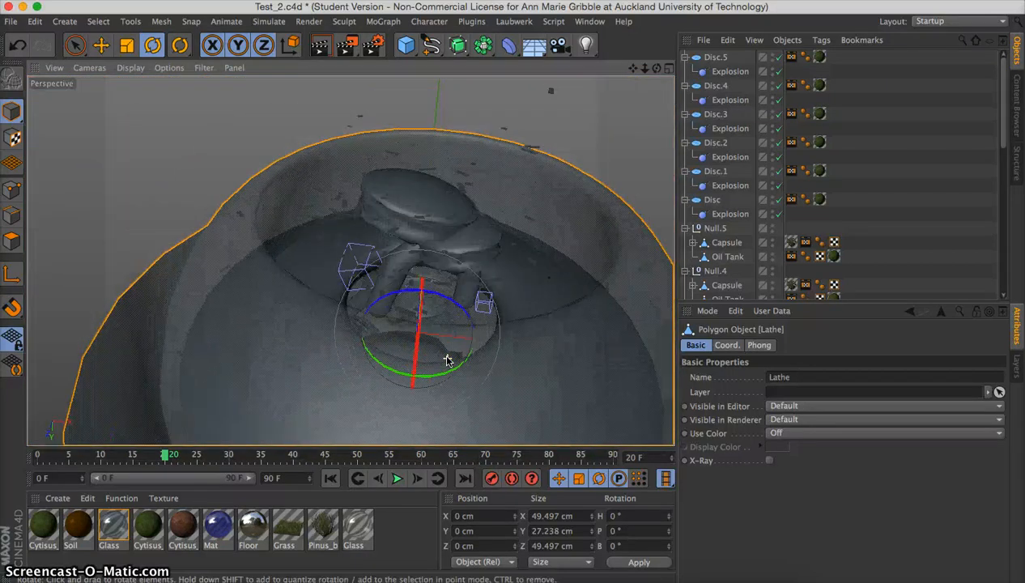
scroll(513, 263, "down", 3)
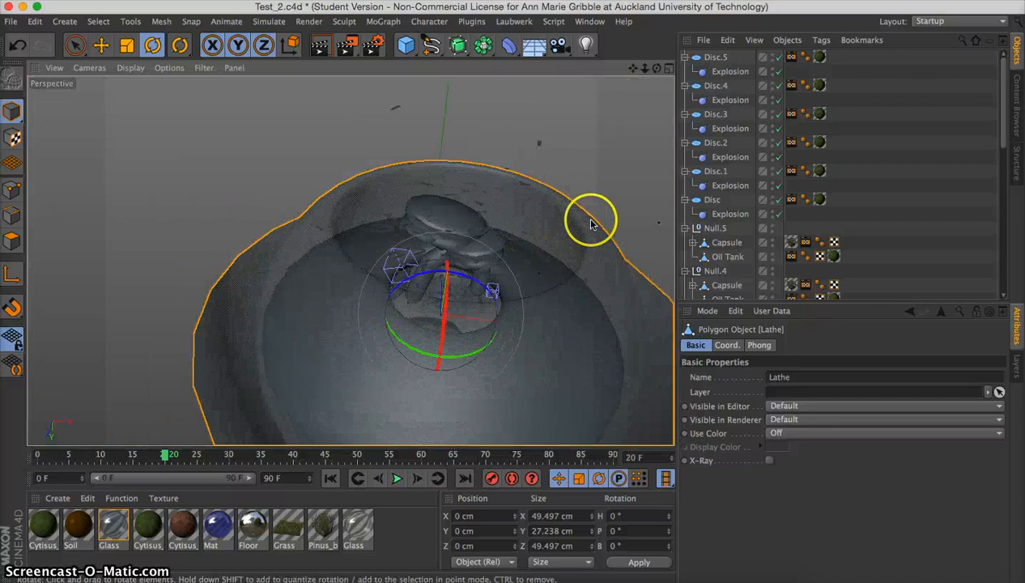
left_click_drag(388, 260, 195, 251, "alt")
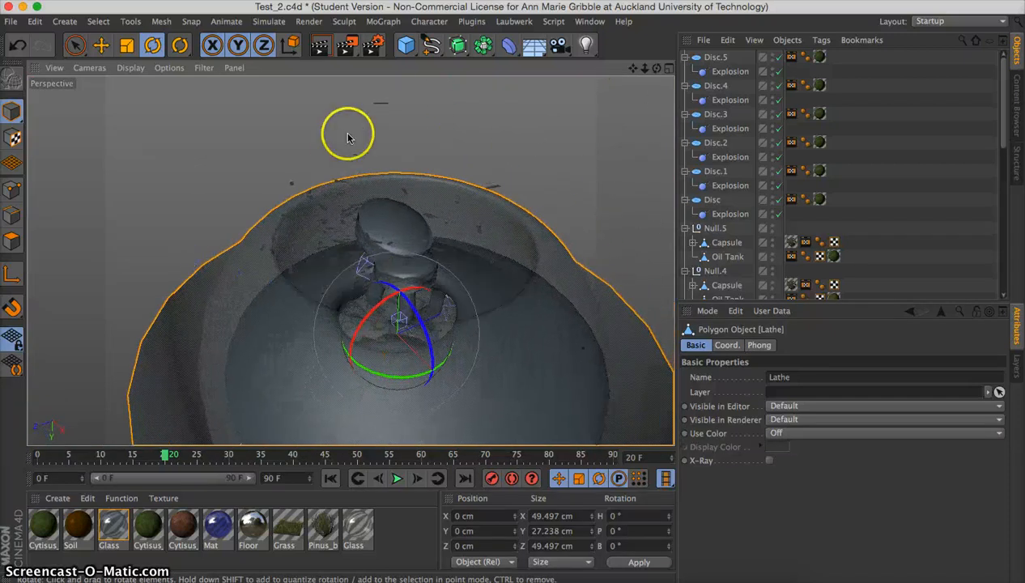
left_click(320, 47)
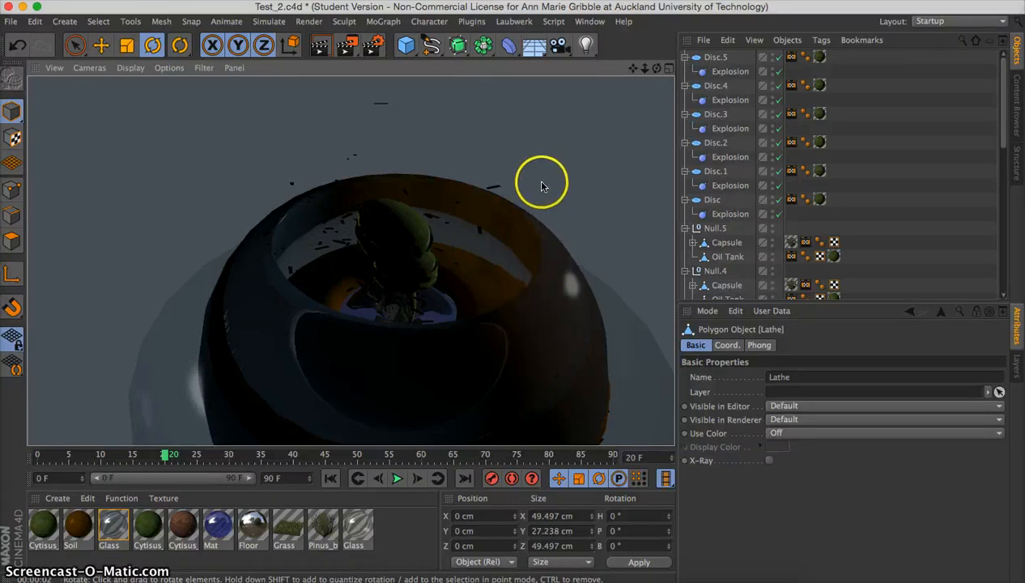
mouse_move(532, 164)
left_mouse_down("alt")
mouse_move(504, 370)
mouse_move(509, 294)
mouse_move(530, 292)
mouse_move(513, 296)
left_mouse_up("alt")
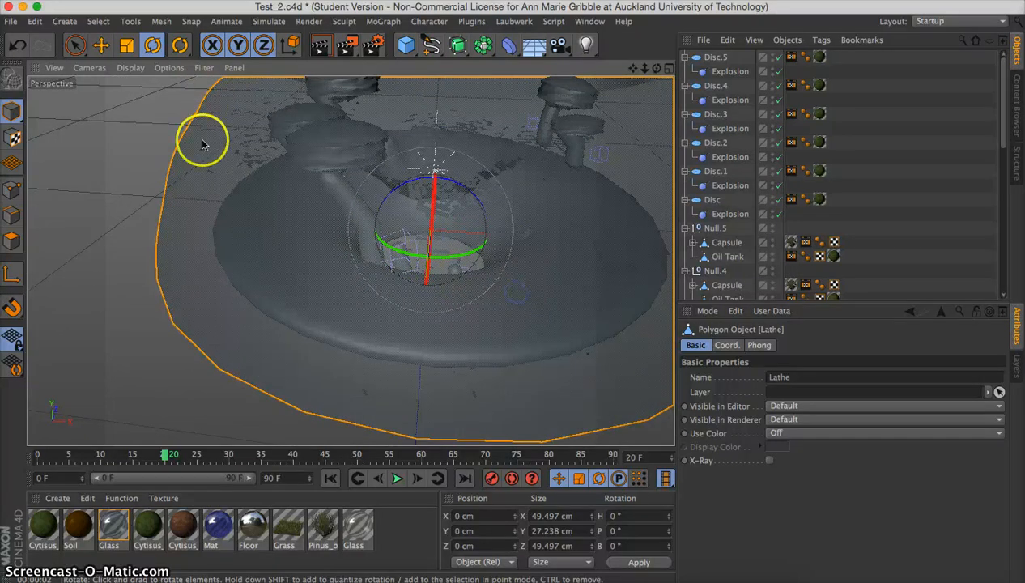
scroll(160, 256, "down", 10)
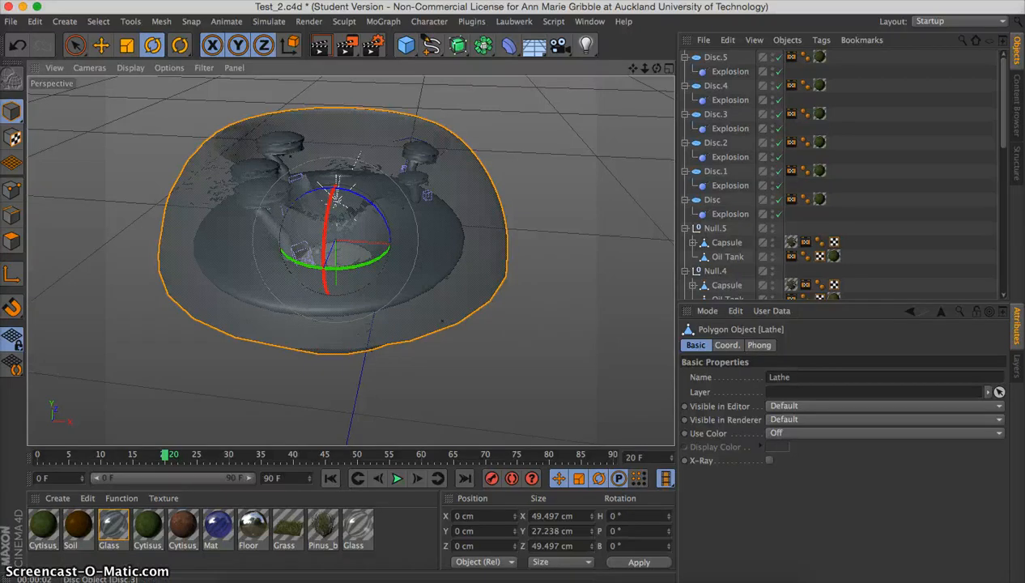
- Launch Wikitude 3D Encoder and return to the Cinema 4D scene
key("super+space")
type("wi")
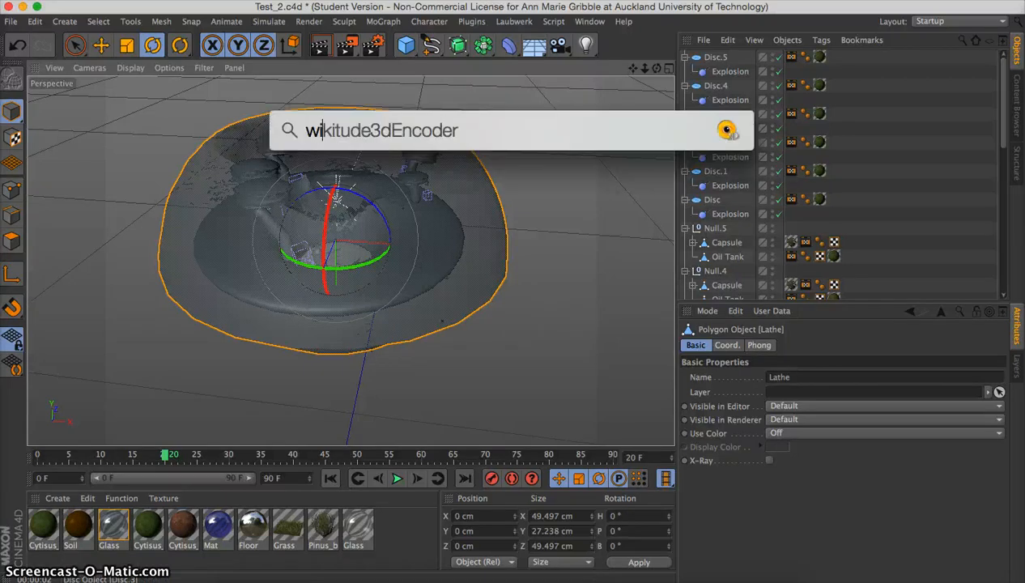
type("ki")
key("Return")
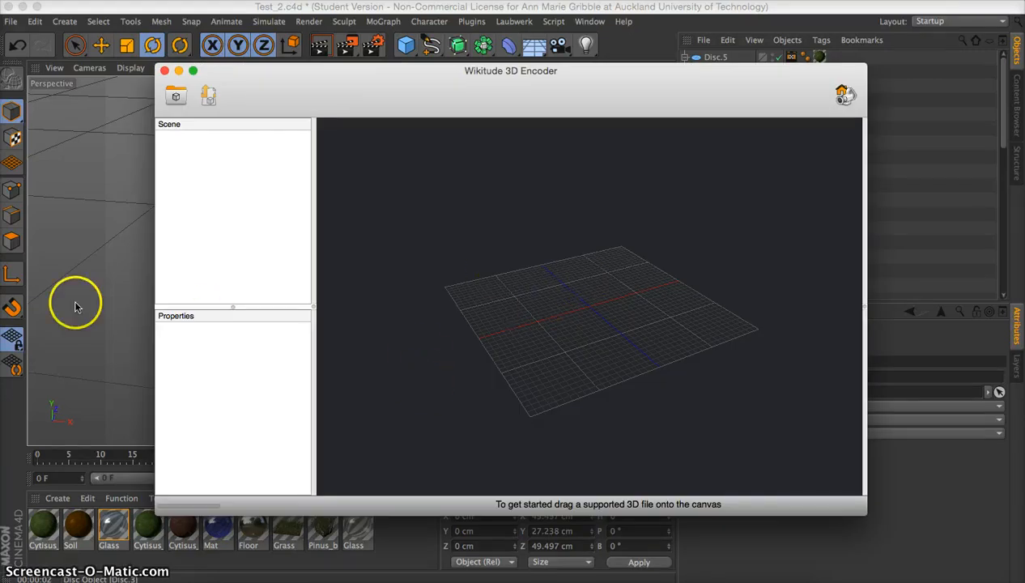
left_click(75, 306)
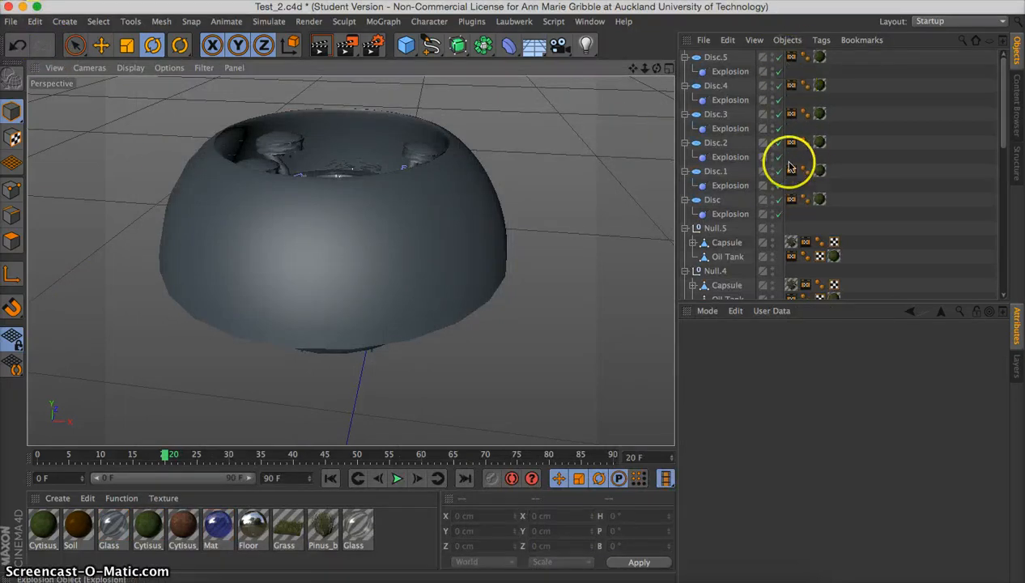
right_click(719, 87)
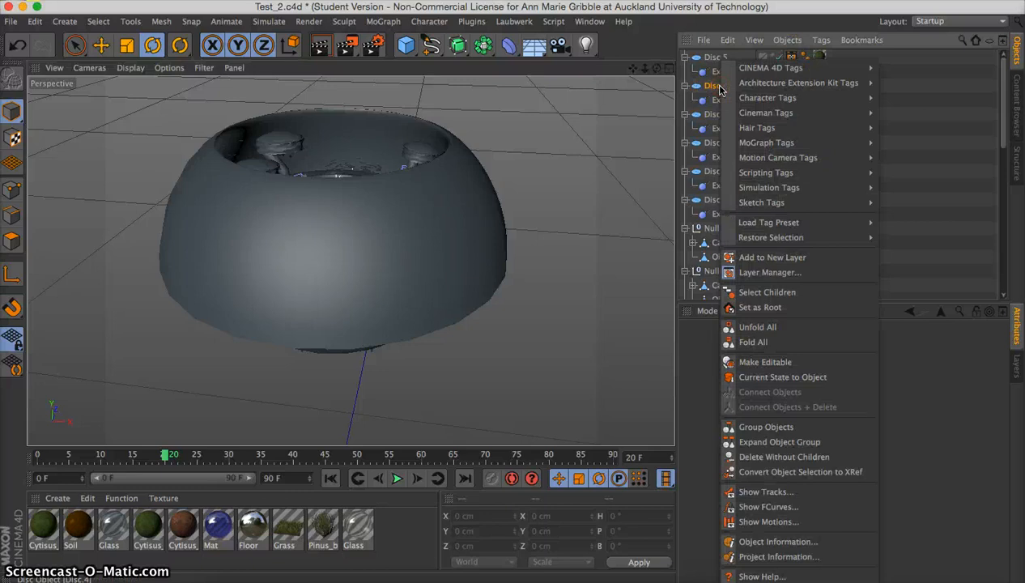
mouse_move(786, 66)
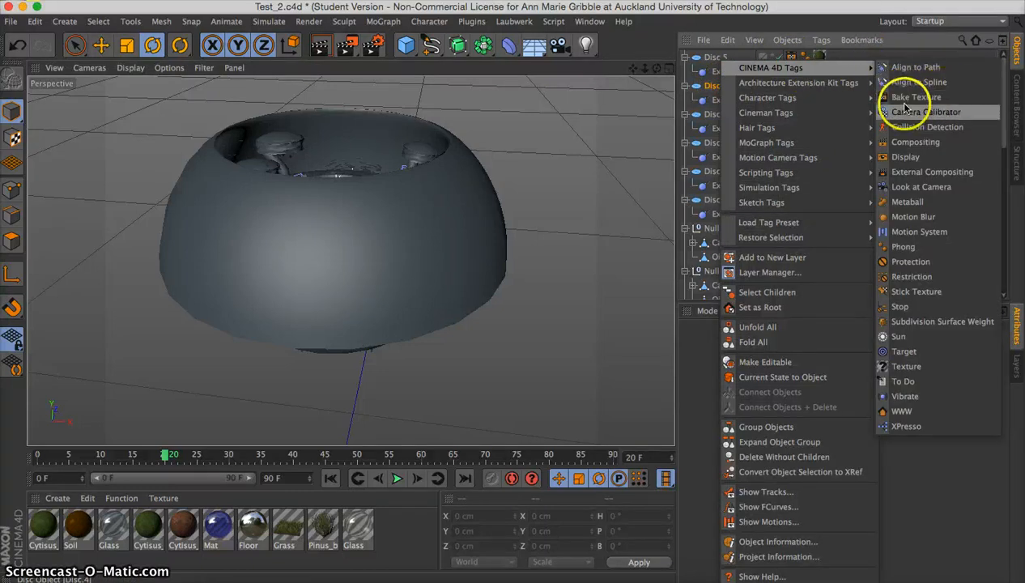
left_click(640, 135)
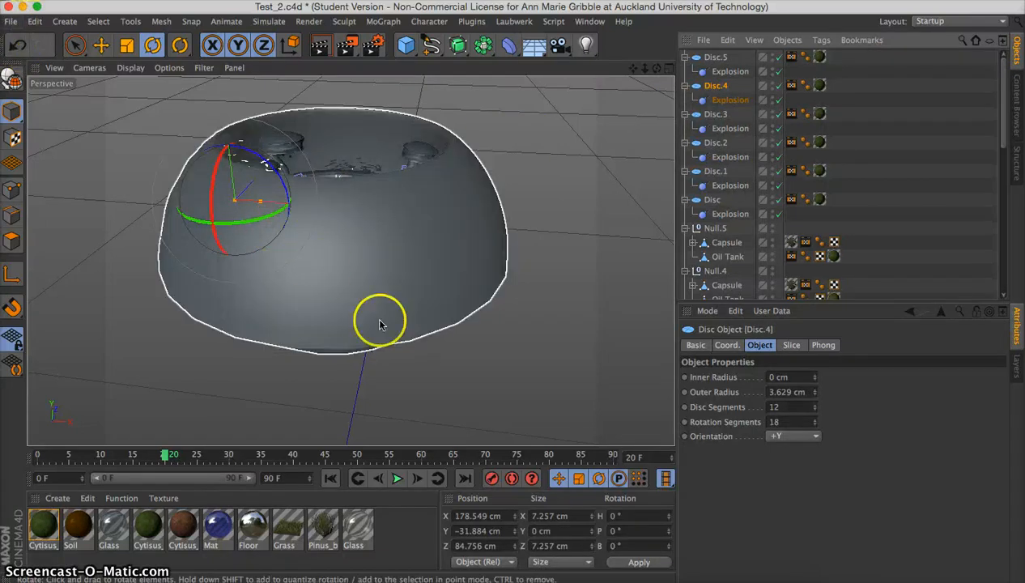
left_click(542, 247)
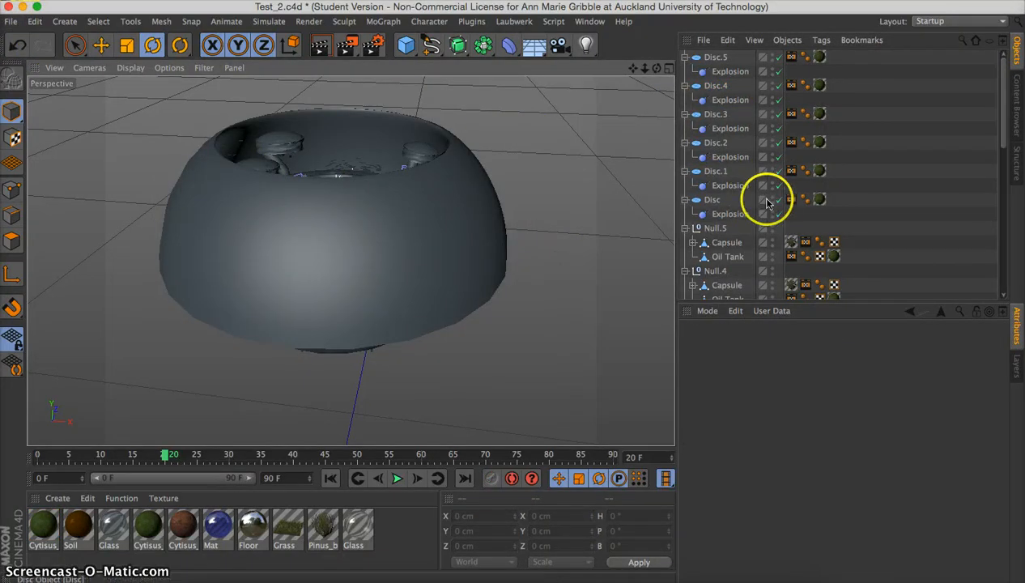
- Select every object in the scene, make them all editable, and clear the selection
left_click(728, 182)
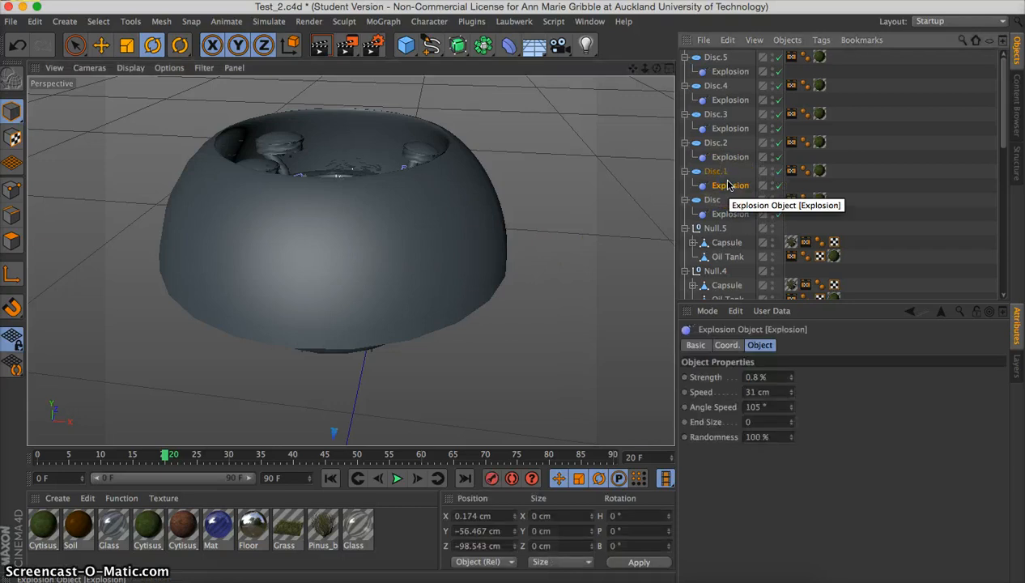
key("super+a")
left_click(572, 197)
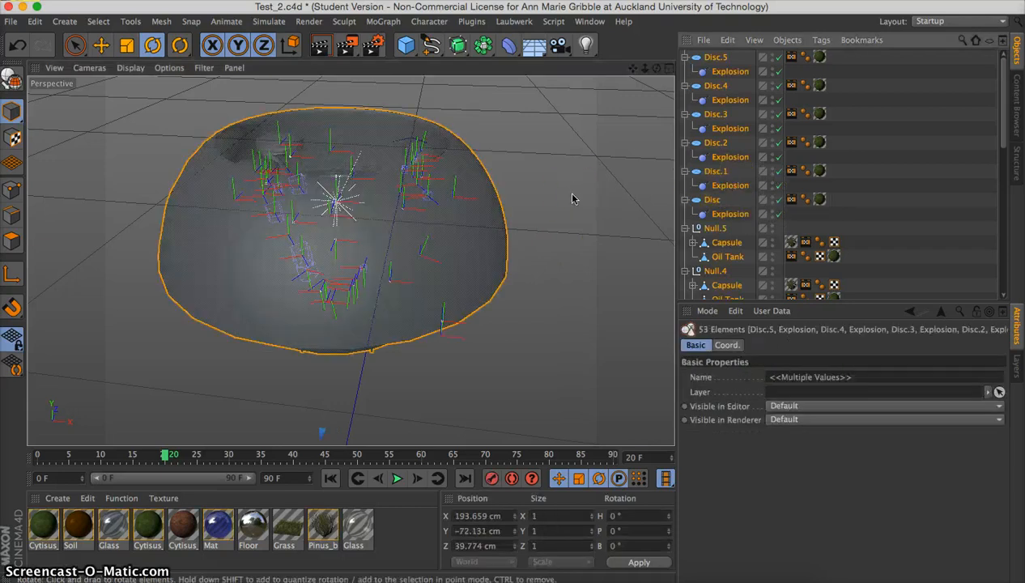
key("c")
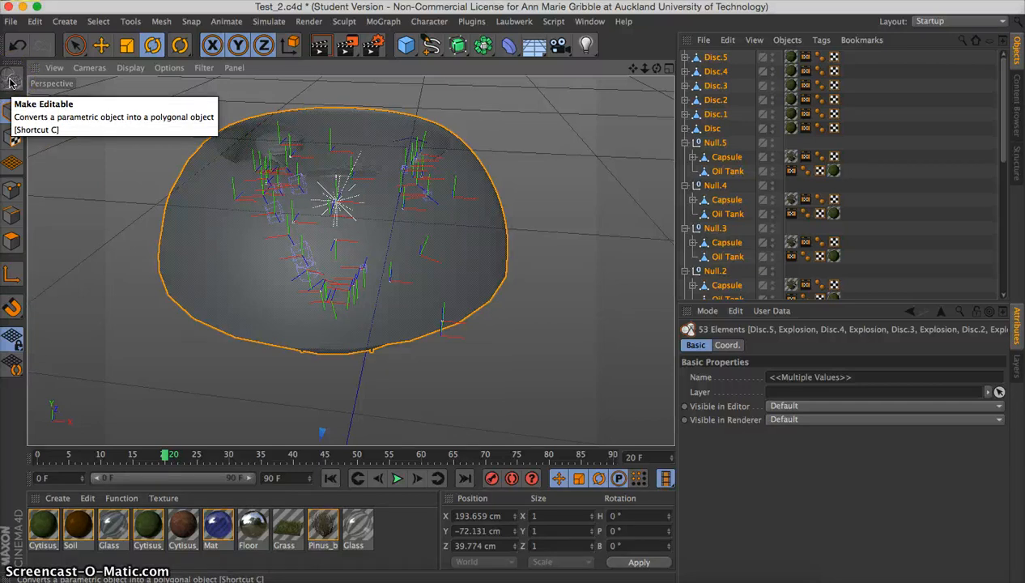
left_click(66, 180)
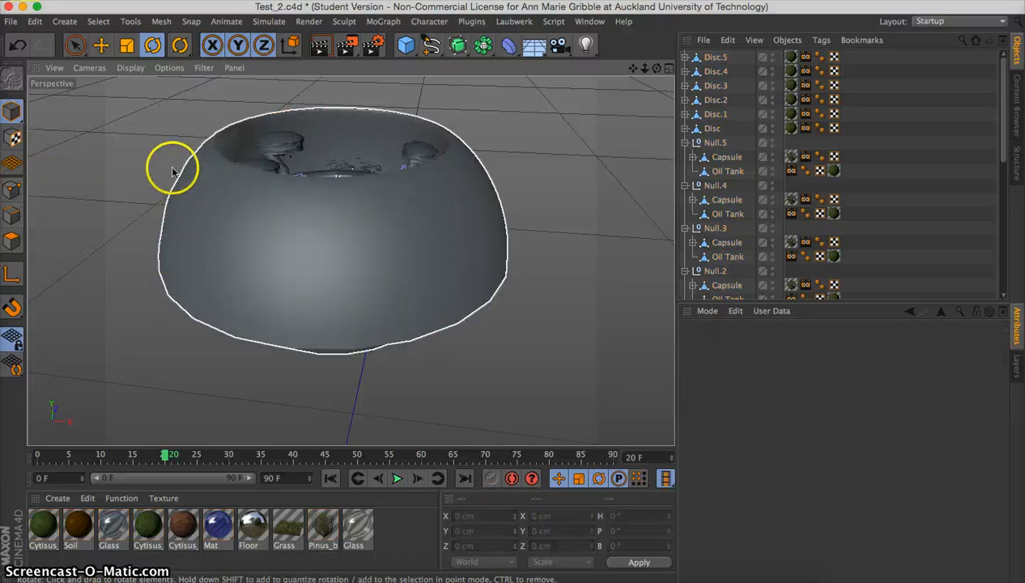
- Export the scene in FBX format as Test_5.fbx to the Desktop, using FBX version 7.3 (2013) with textures and materials
left_click(13, 22)
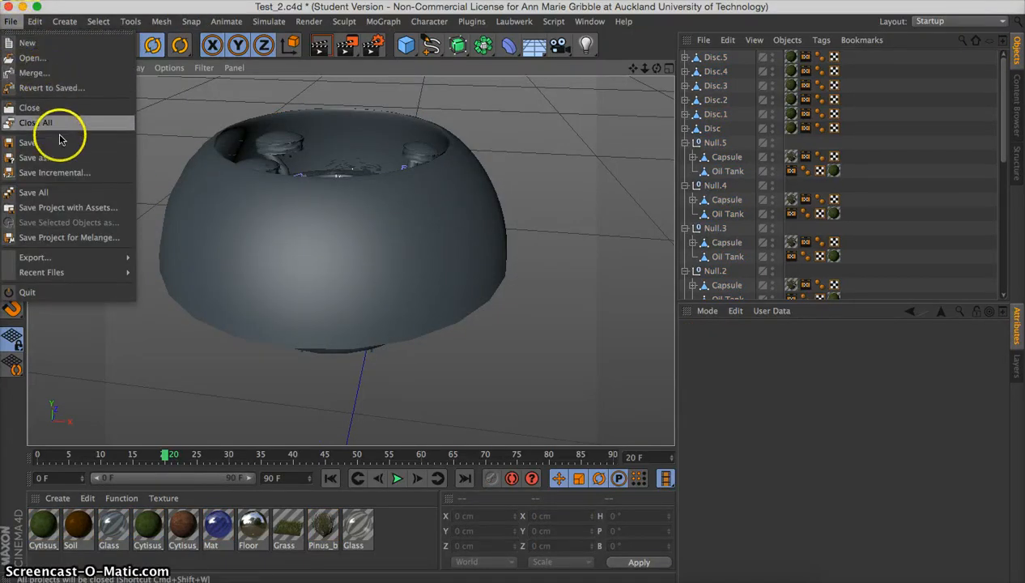
mouse_move(71, 256)
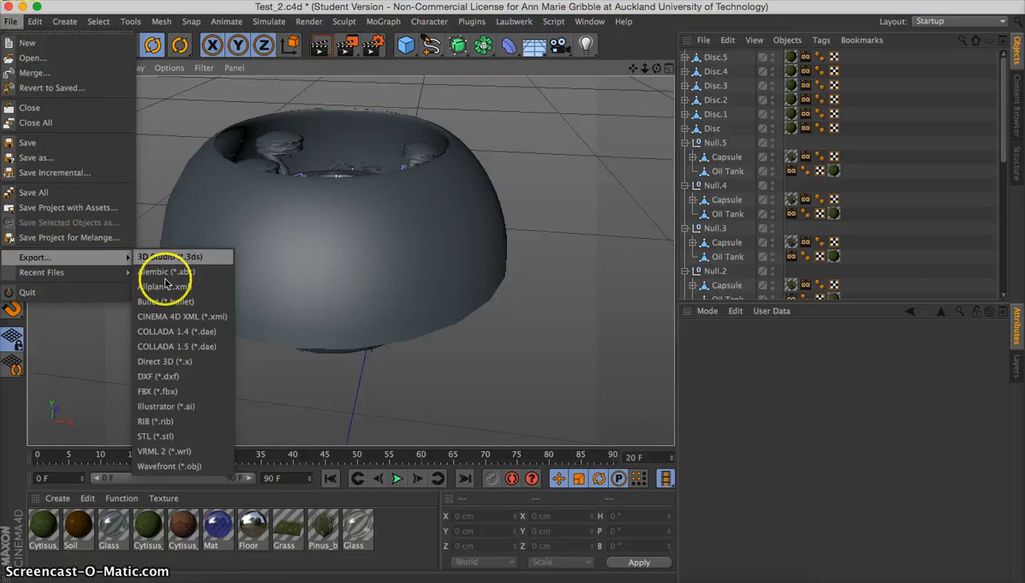
left_click(174, 392)
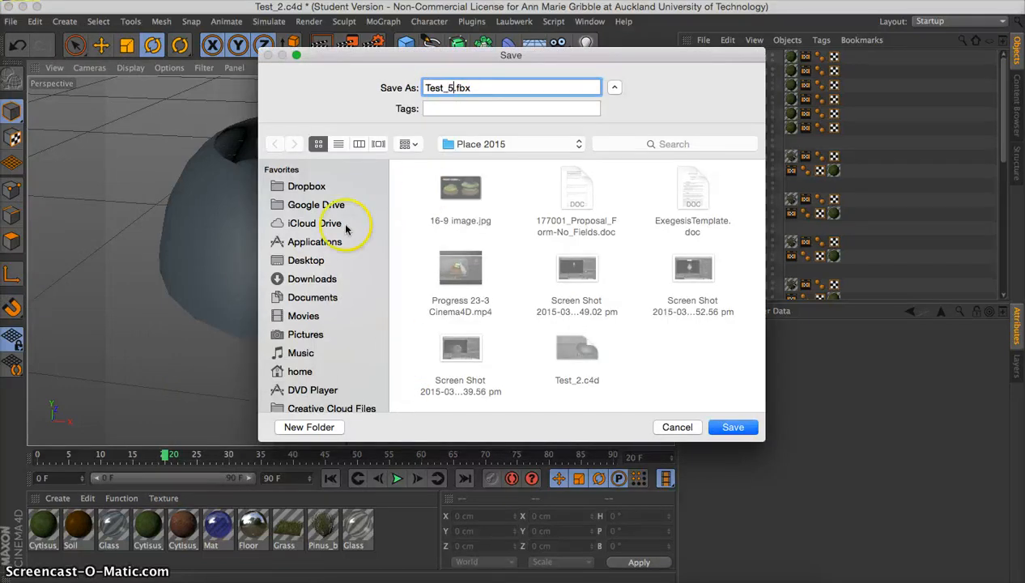
left_click(306, 260)
scroll(488, 297, "down", 5)
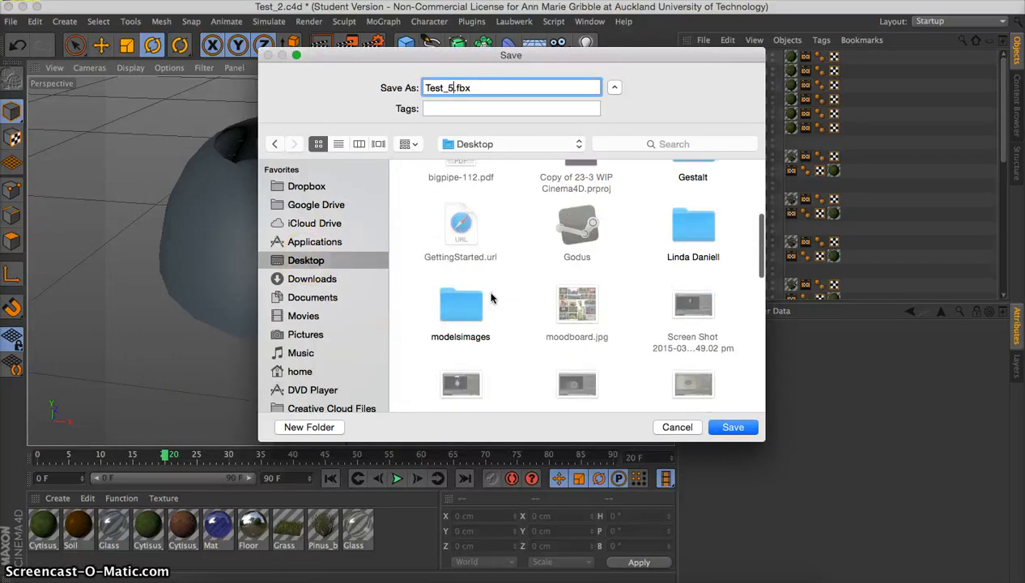
scroll(491, 297, "down", 5)
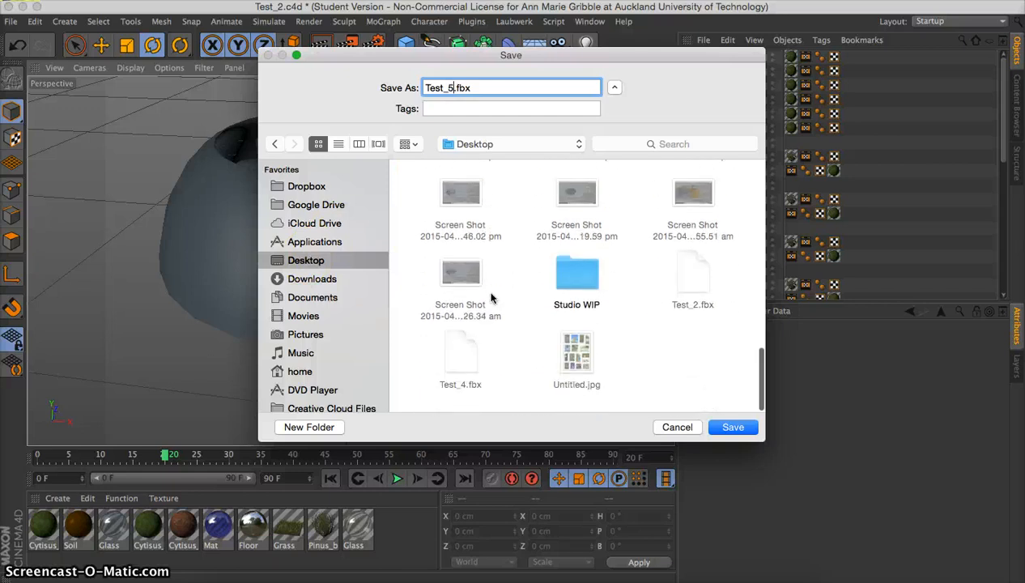
left_click(687, 313)
left_click(729, 428)
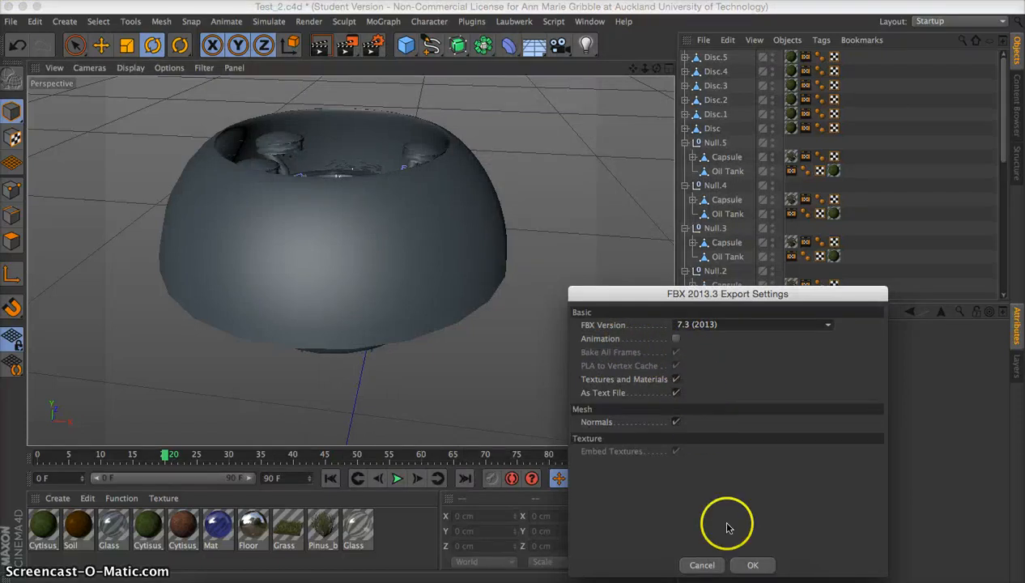
left_click(751, 564)
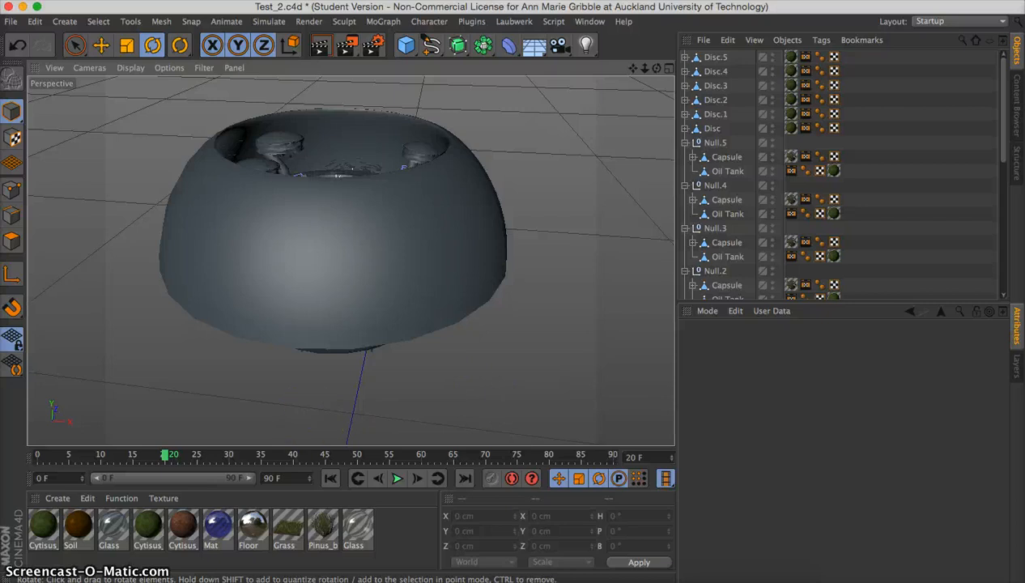
- Switch to Wikitude 3D Encoder and import Test_5.fbx from the Desktop onto its canvas
left_click(719, 576)
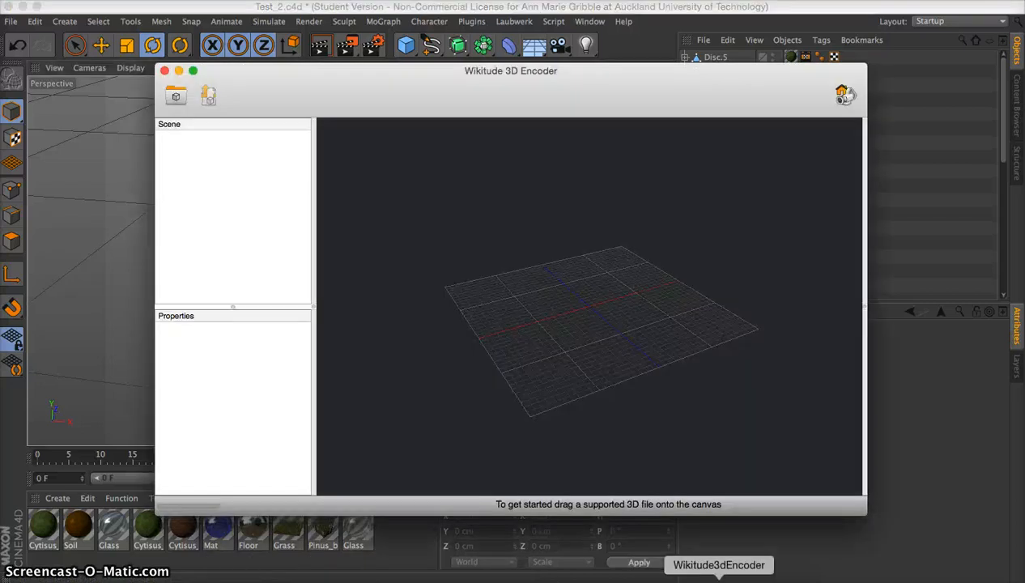
left_click(229, 575)
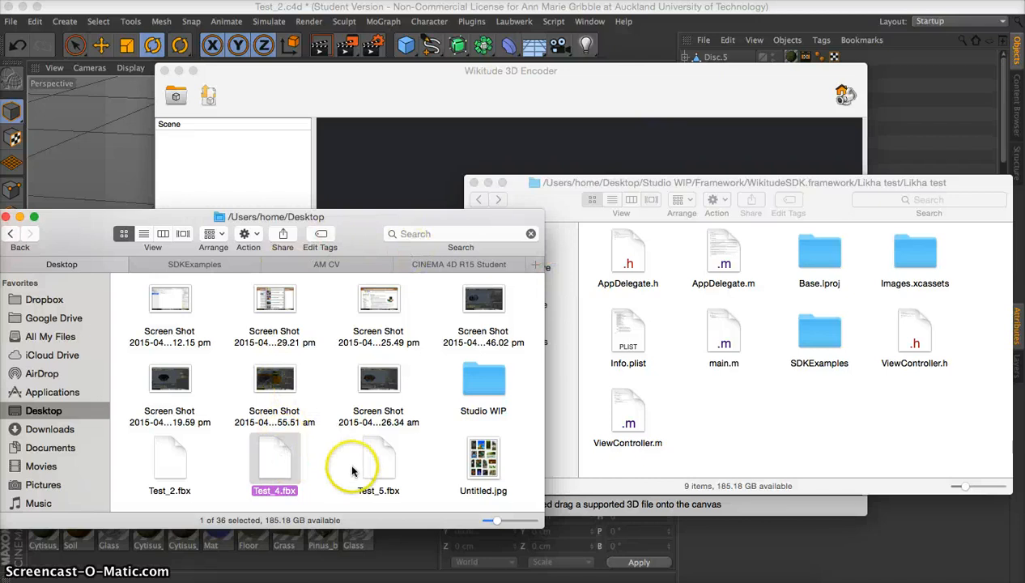
left_click_drag(366, 463, 389, 160)
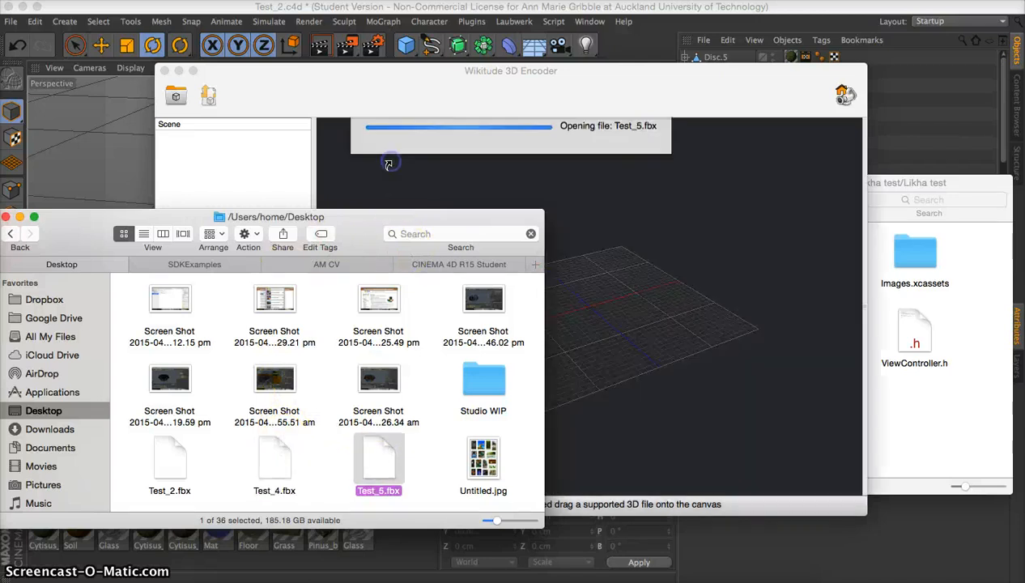
left_click(601, 208)
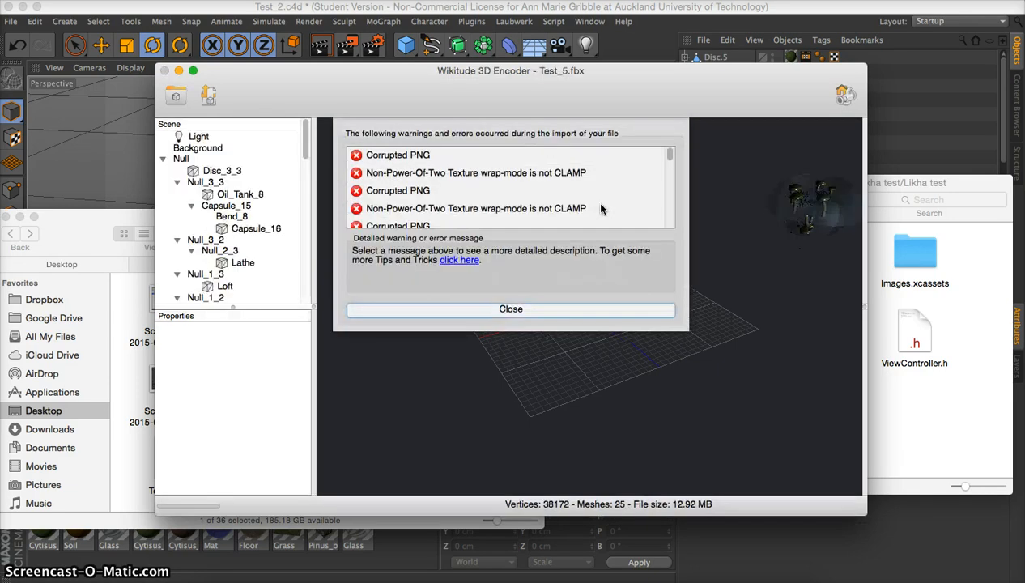
left_click(549, 208)
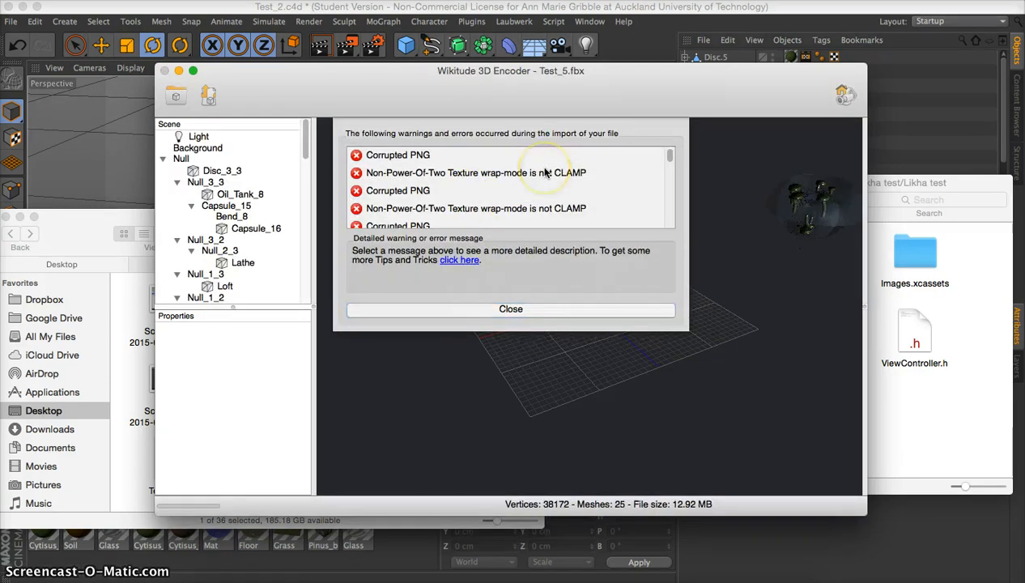
- Read through the import warnings and errors, dismiss the report, and inspect the imported Test_5.fbx model from other angles
scroll(540, 167, "down", 2)
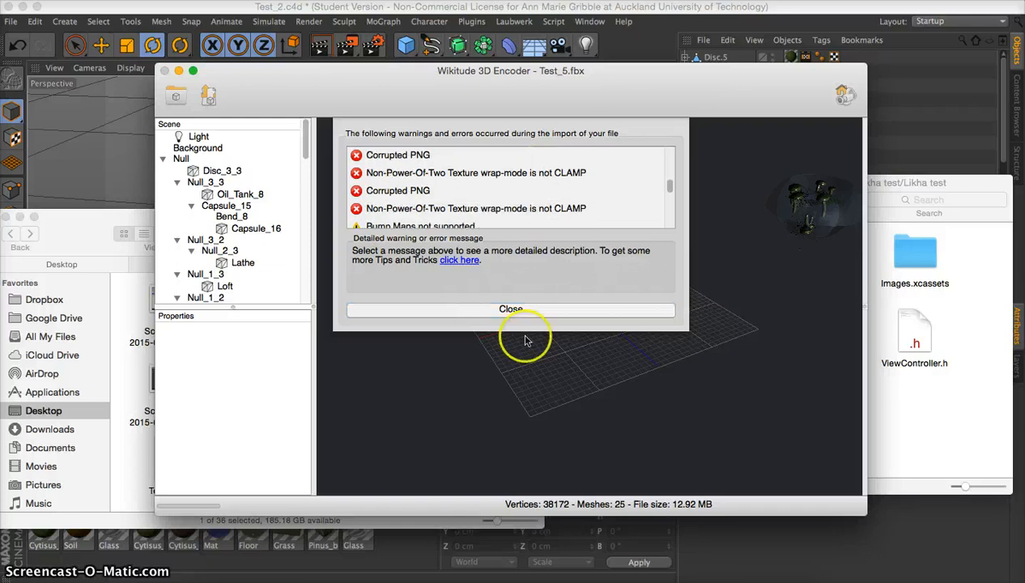
scroll(531, 153, "down", 3)
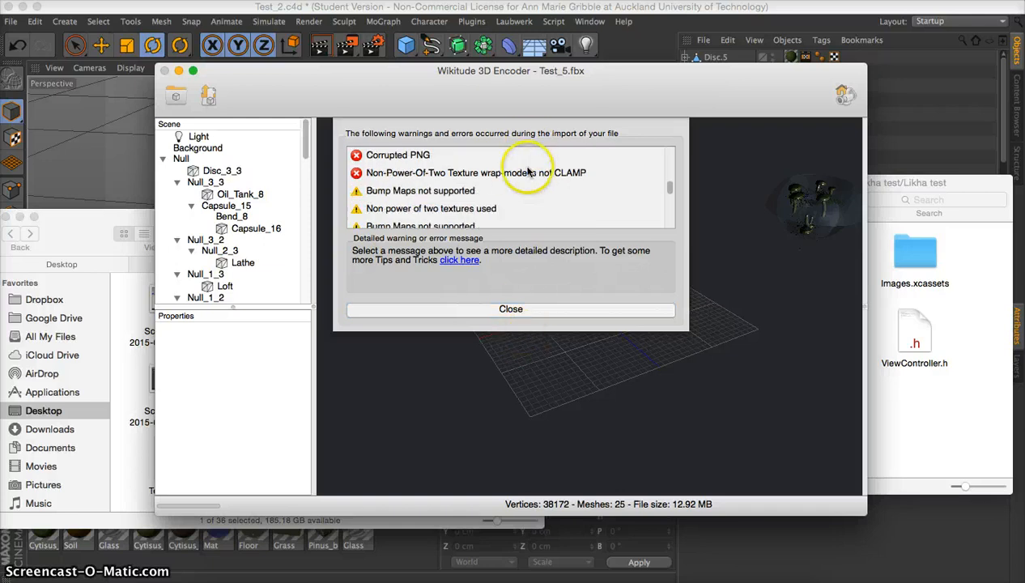
left_click(513, 307)
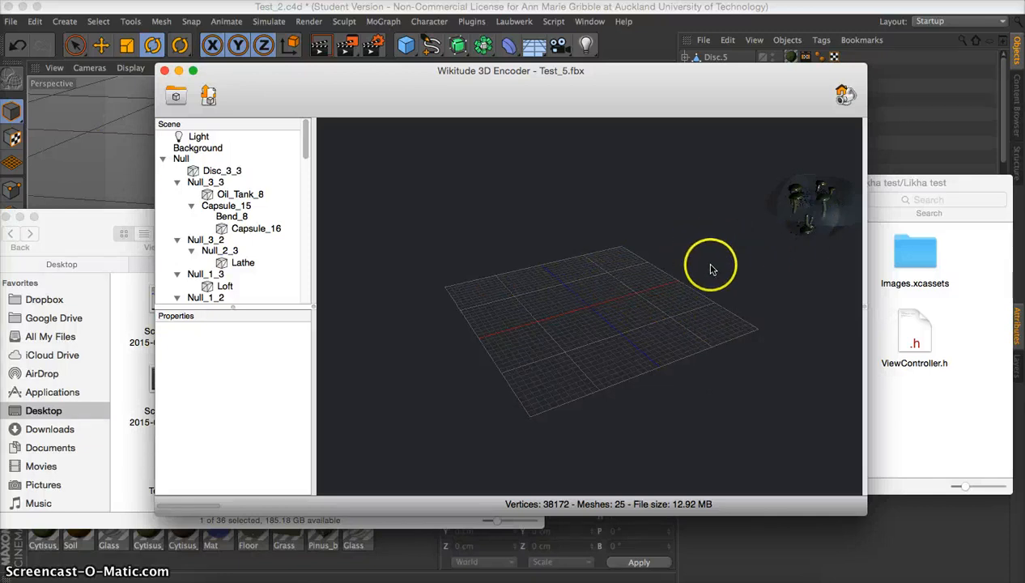
left_click_drag(711, 269, 737, 264)
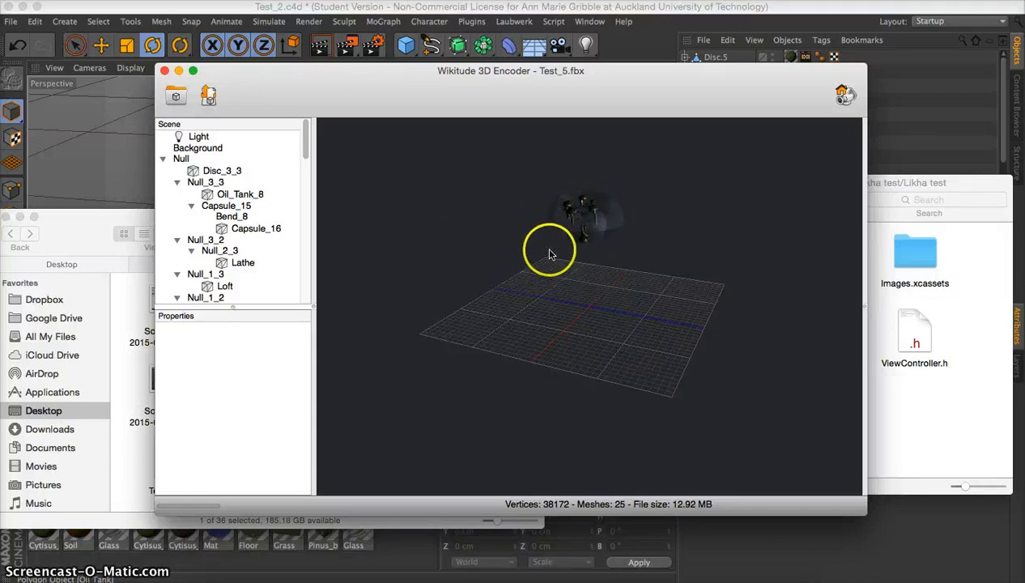
mouse_move(604, 263)
left_mouse_down()
mouse_move(1022, 235)
mouse_move(863, 241)
mouse_move(623, 224)
mouse_move(595, 249)
left_mouse_up()
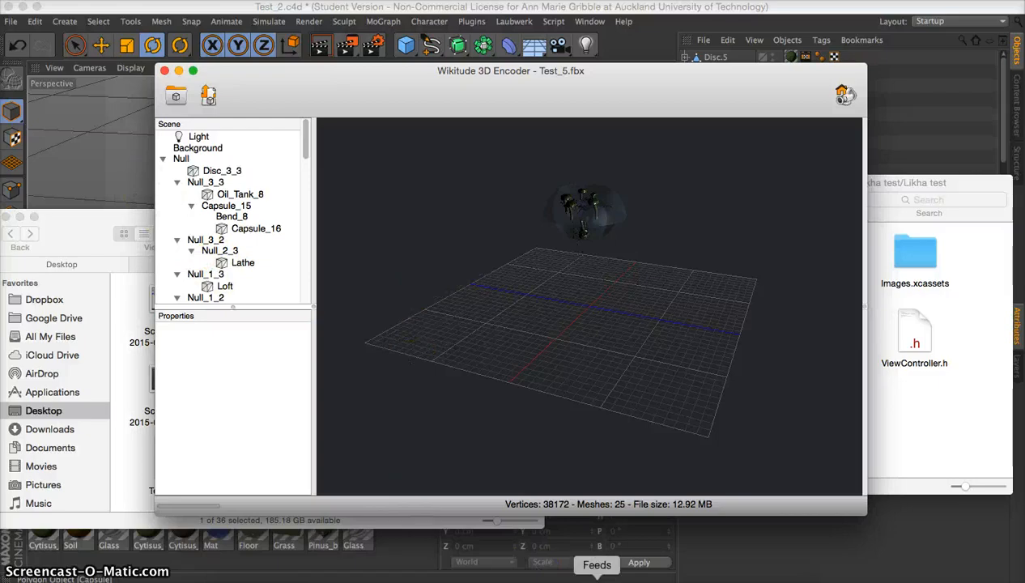
- Switch to the SDKExamples project in Xcode and view AppDelegate.m and Examples.plist
left_click(627, 577)
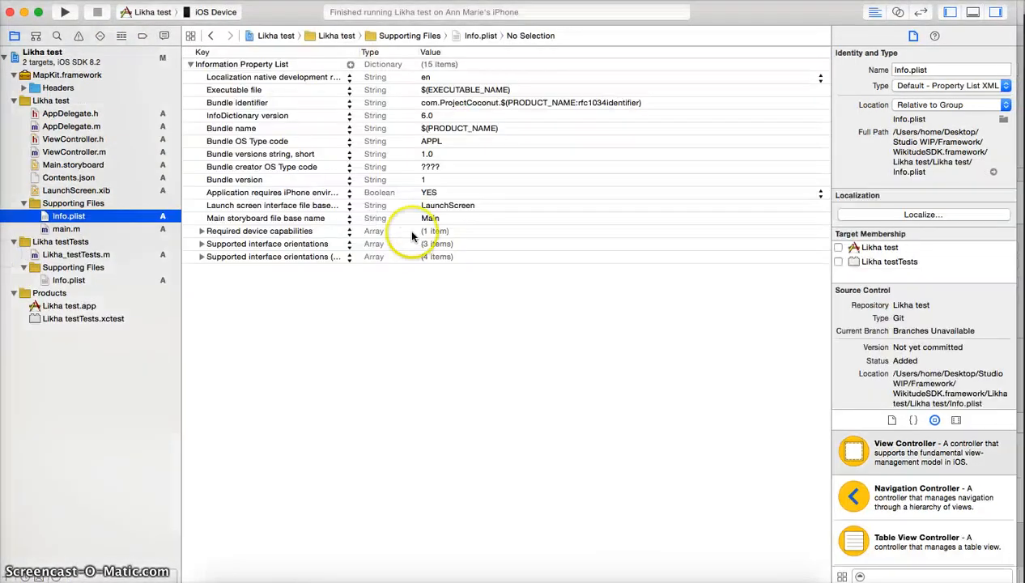
left_click(23, 241)
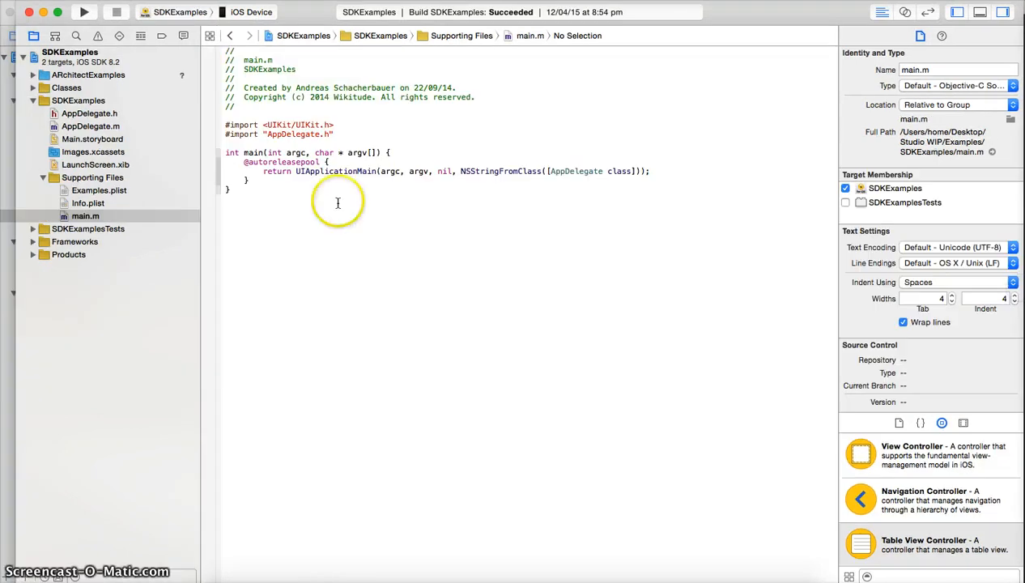
left_click(85, 114)
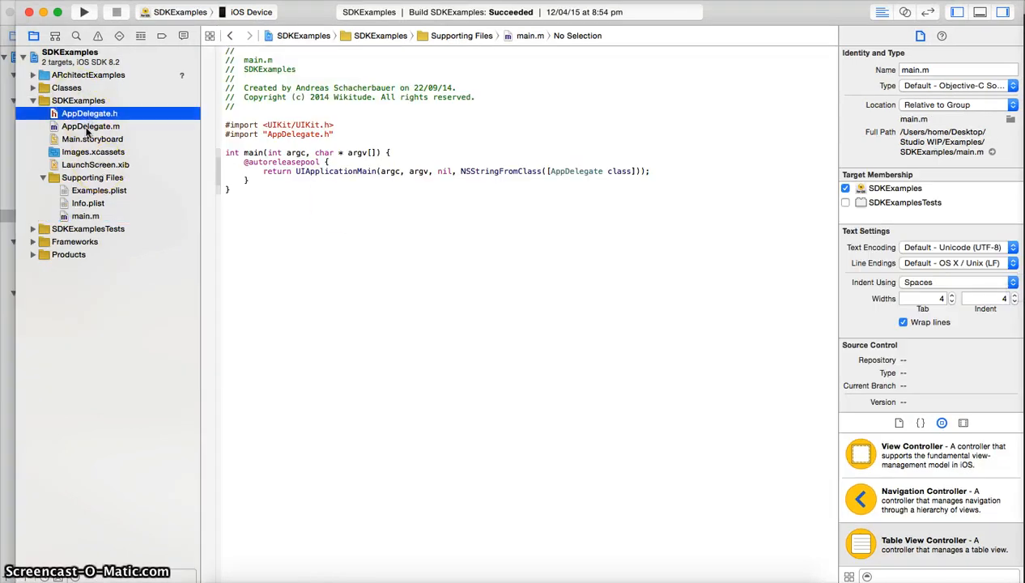
left_click(88, 127)
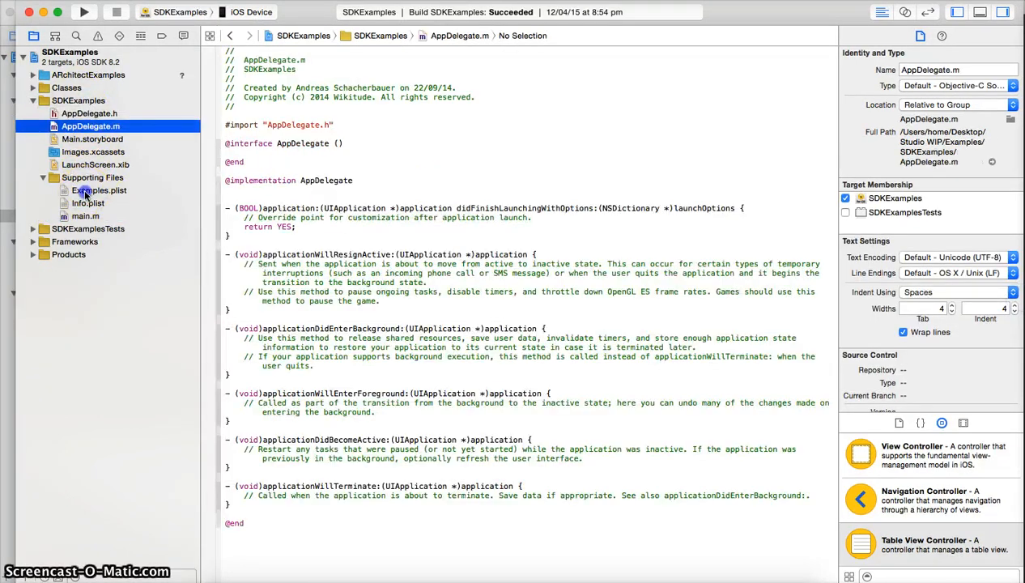
left_click(85, 192)
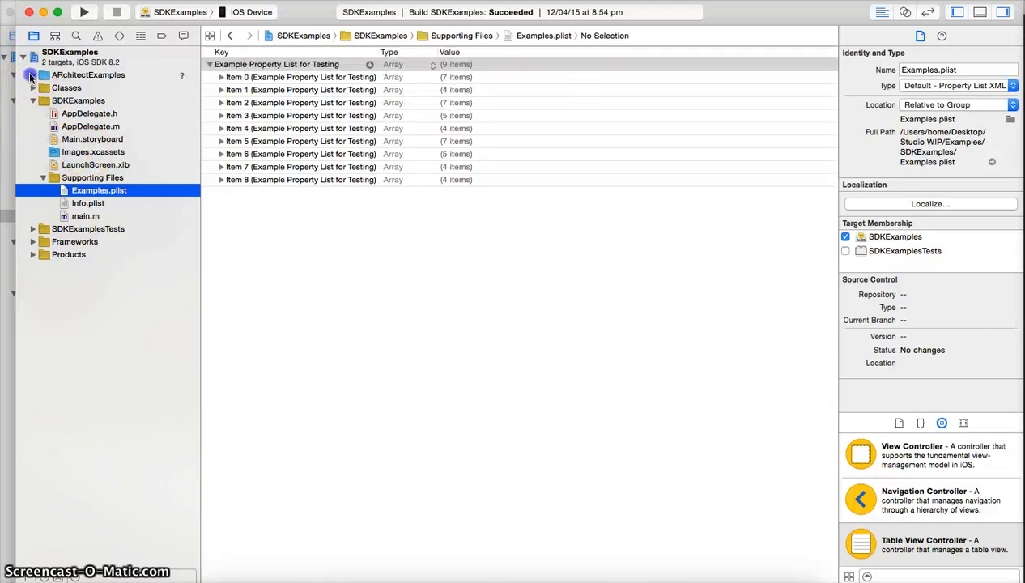
- Expand the ARchitectExamples folder and its 3_3dModels_6_3dModelAtGeoLocation subfolder to examine their contents
left_click(33, 74)
left_click(77, 90)
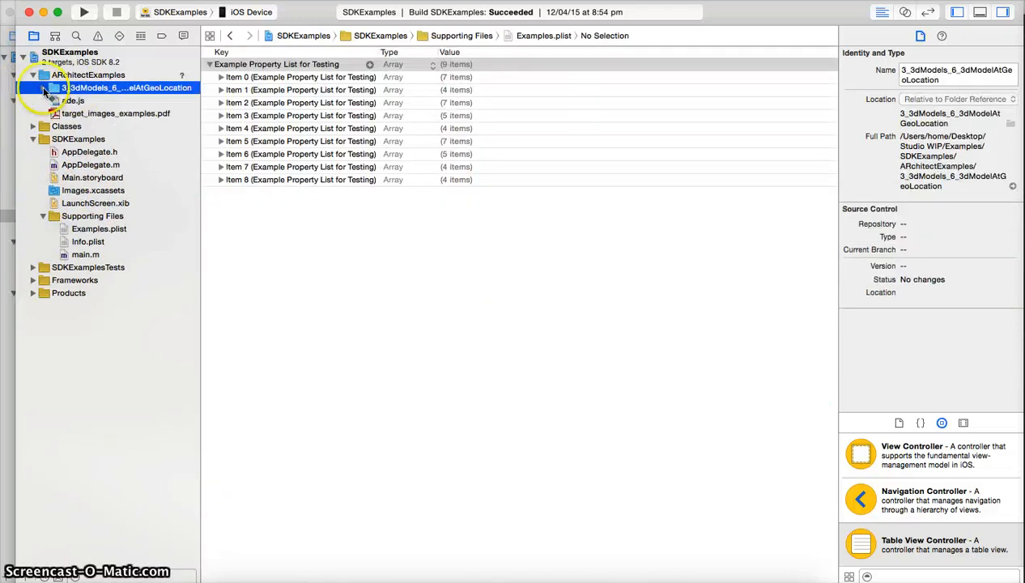
left_click(43, 88)
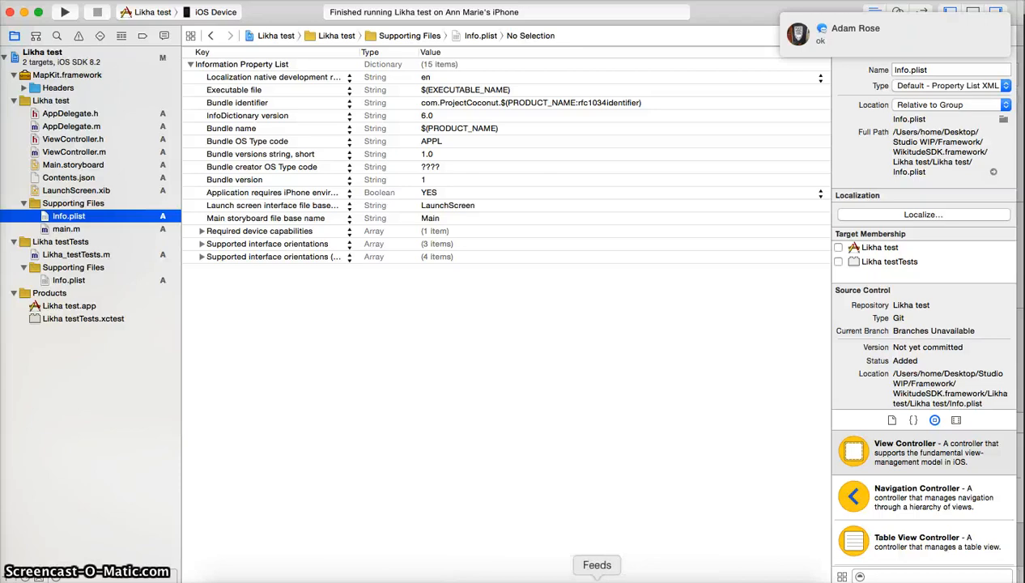
- Switch back to the Cinema 4D bowl scene and render the active view
left_click(648, 577)
left_click(320, 46)
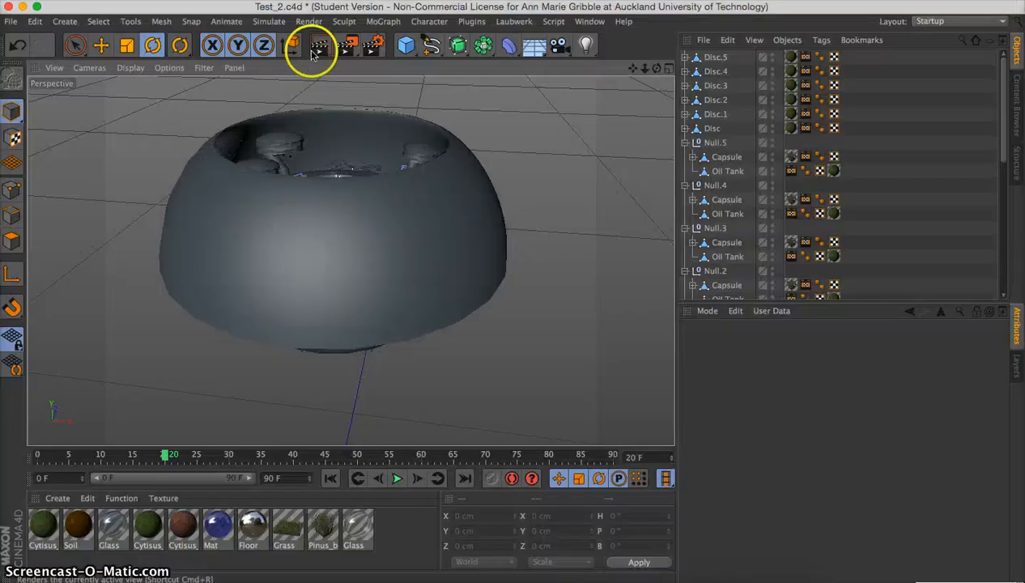